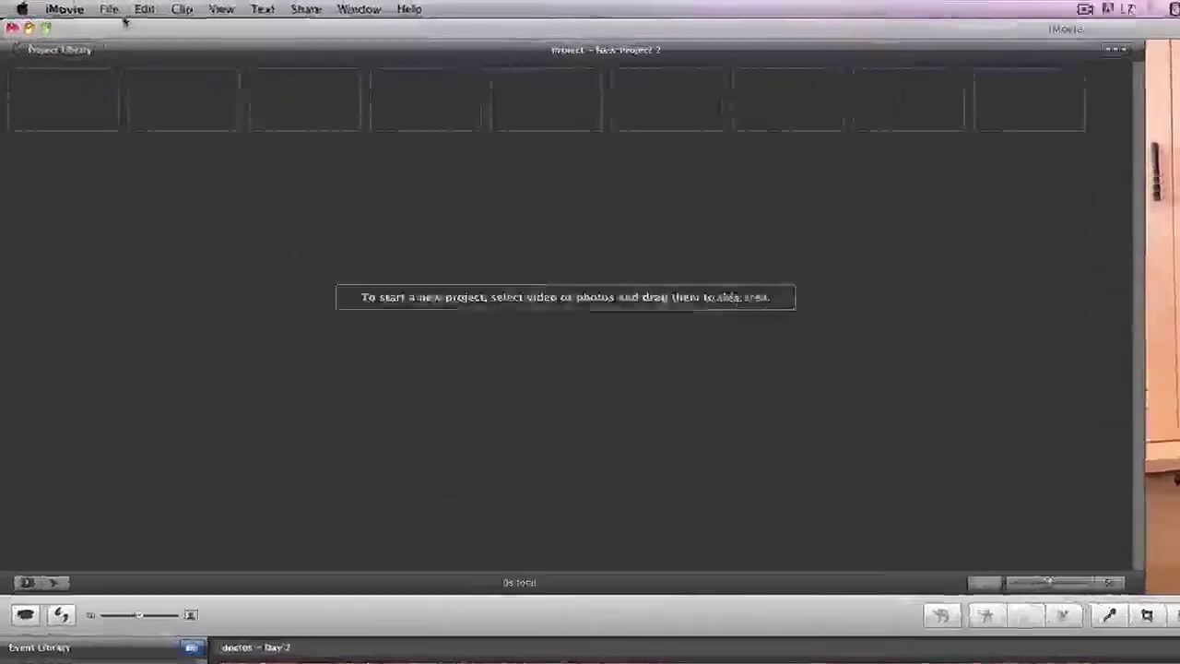
# Create a new project using the Comic Book theme with automatic transitions and titles
pyautogui.click(60, 5)
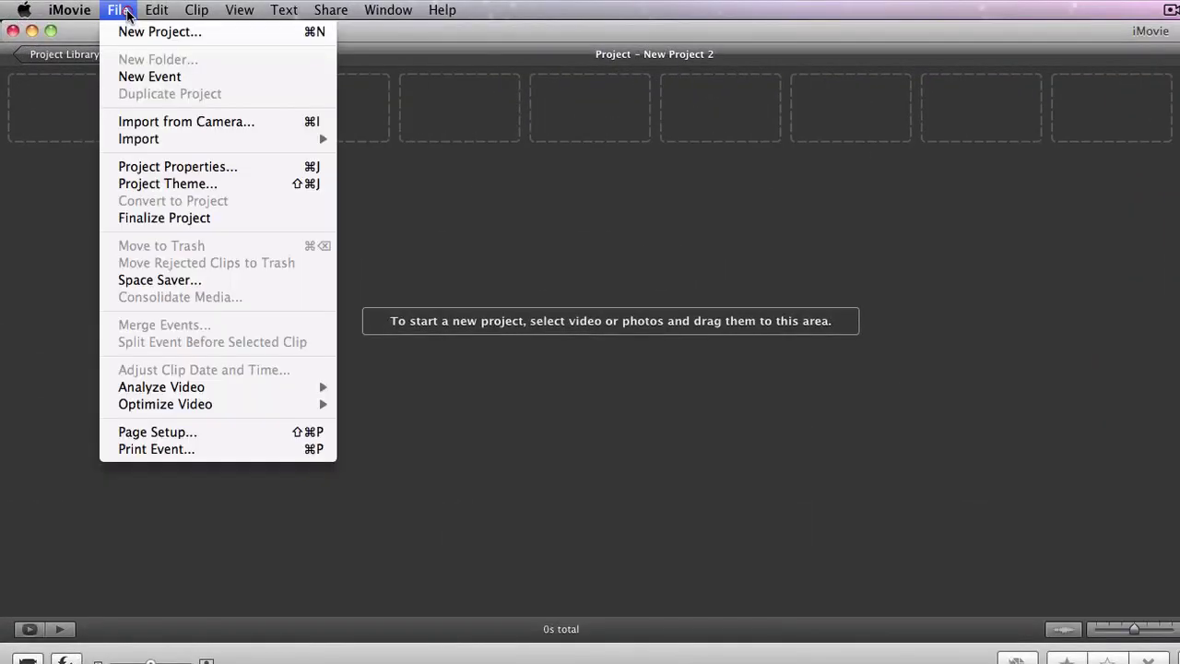
pyautogui.click(143, 32)
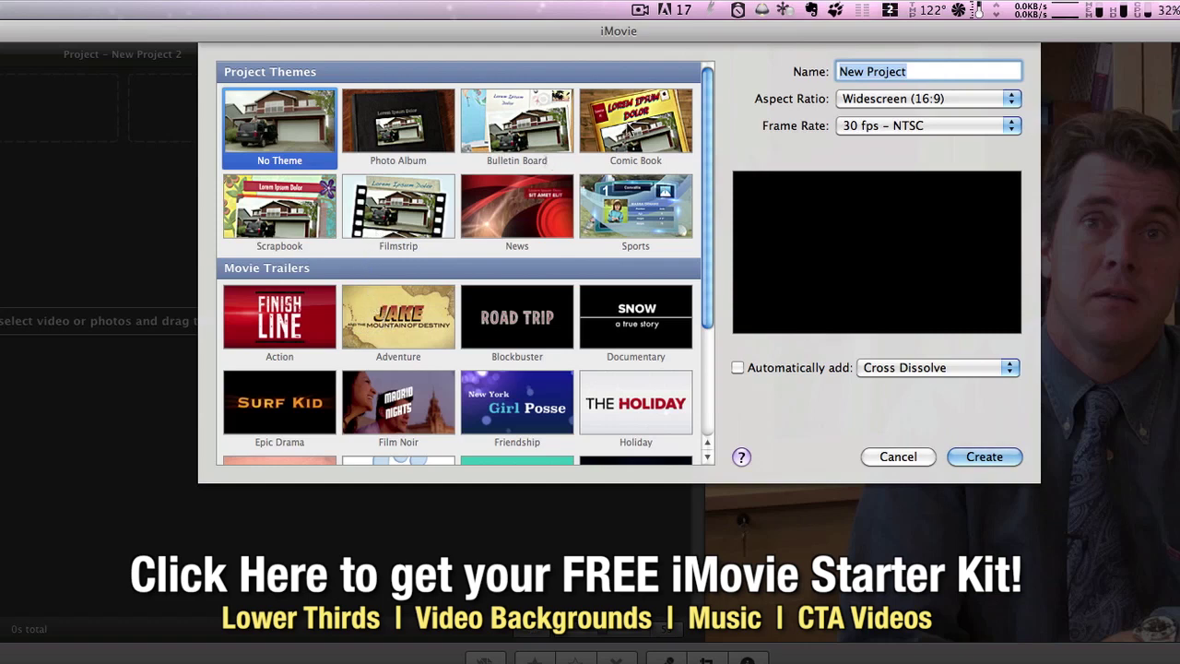
pyautogui.click(628, 127)
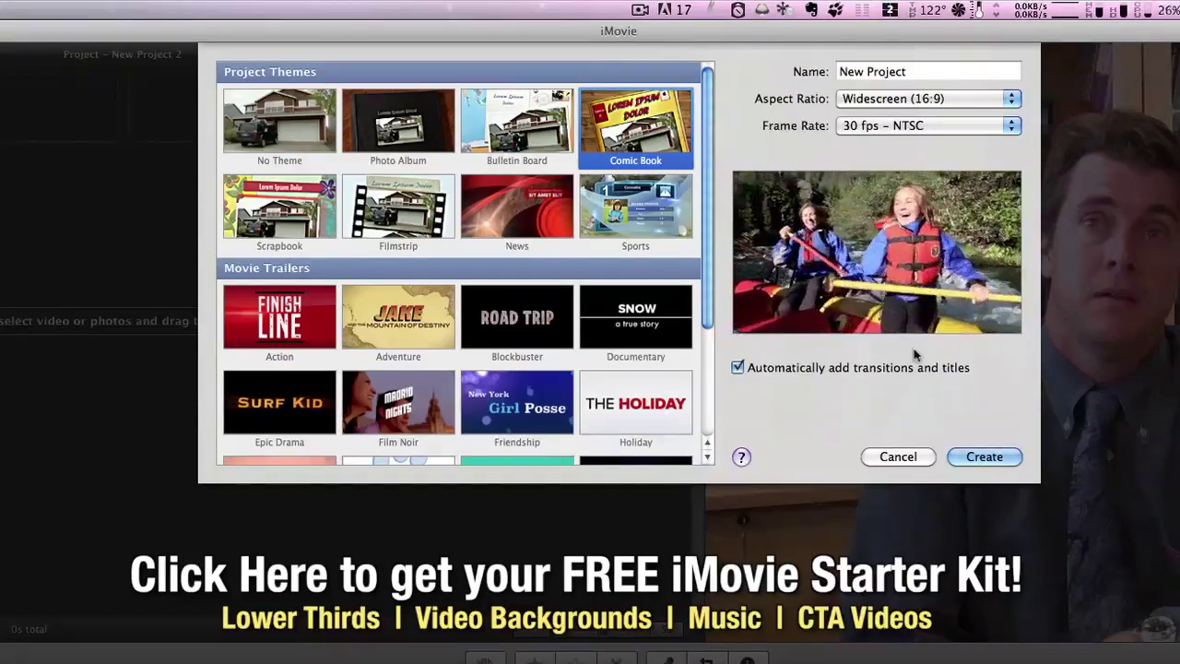
pyautogui.click(984, 457)
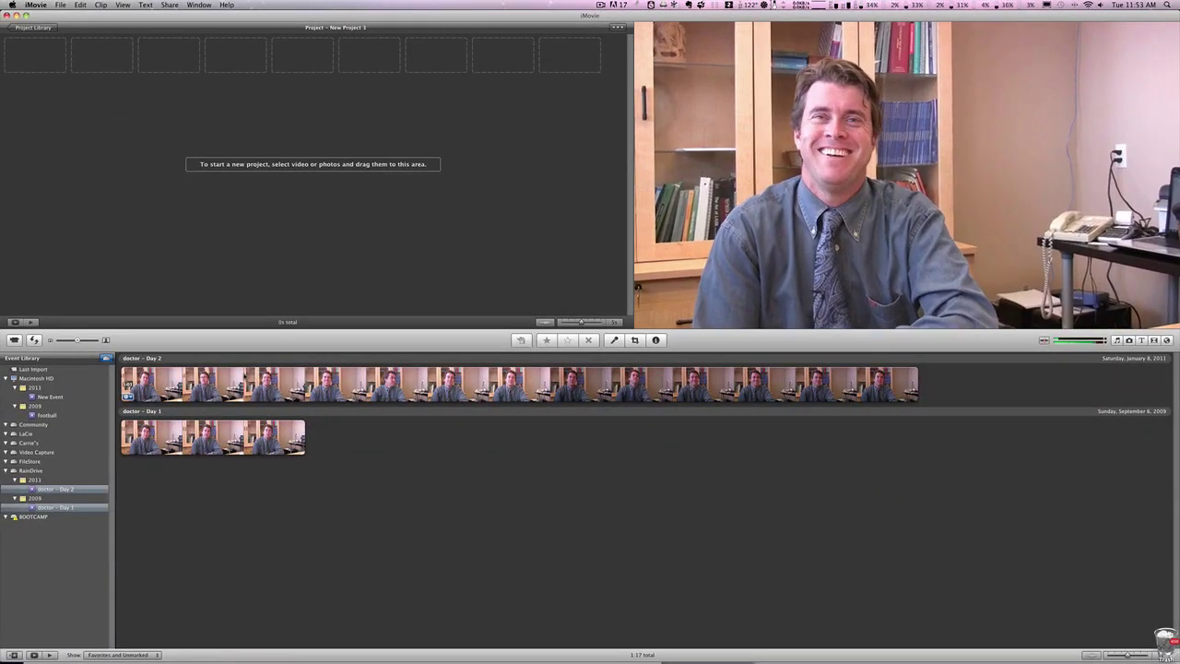
# Add a 9.9-second Day 2 range, play the comic title opening, and open its settings
pyautogui.moveTo(244, 382); pyautogui.dragTo(92, 63)
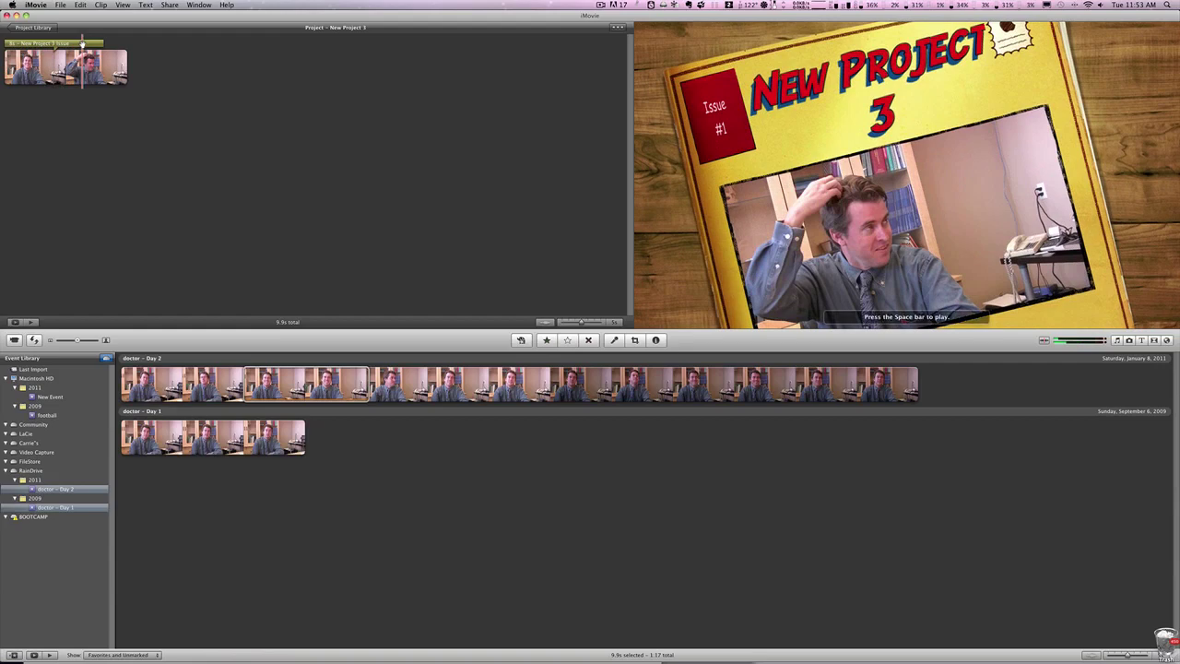
pyautogui.press('space')
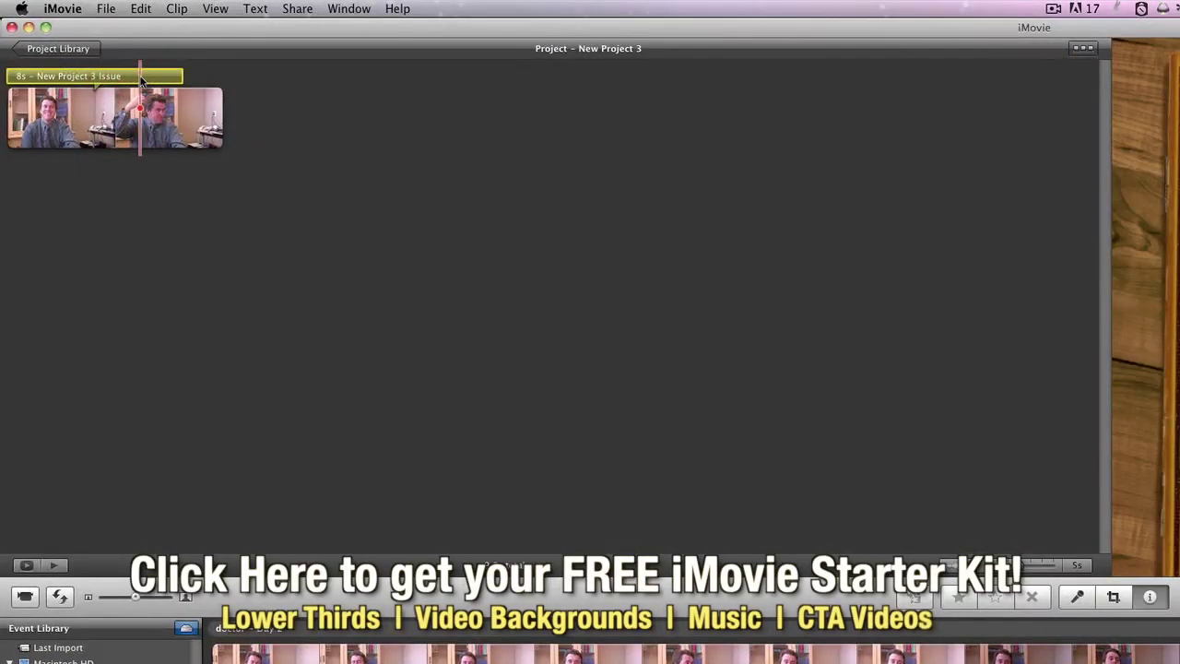
pyautogui.doubleClick(141, 77)
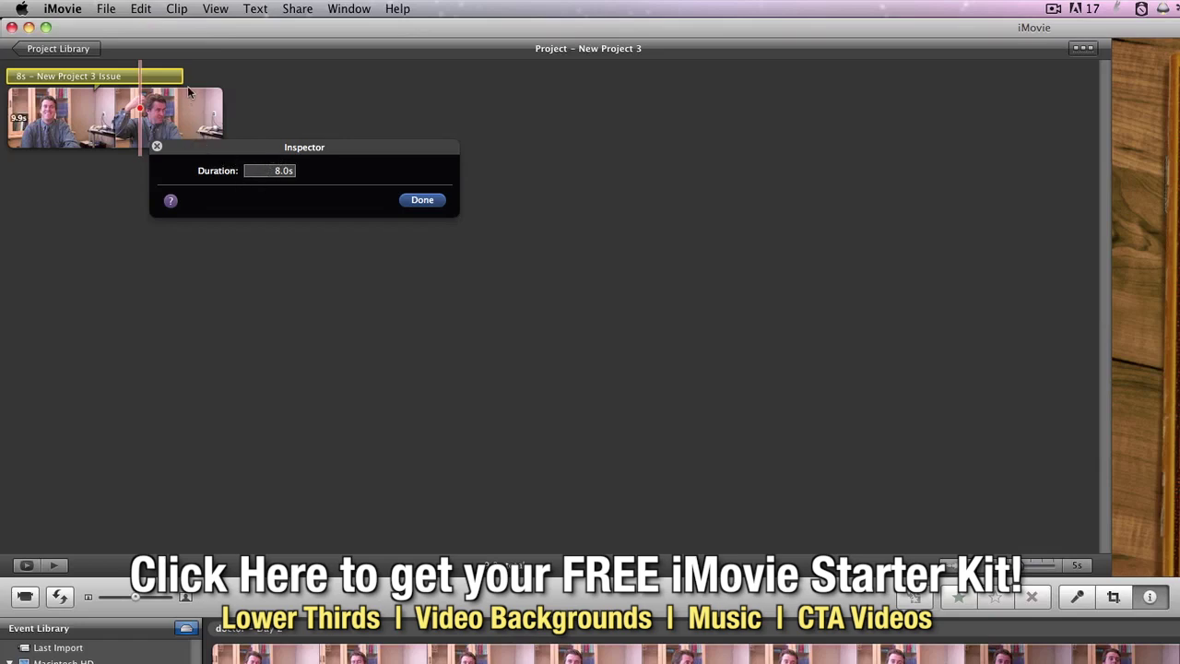
# Close the title settings, keeping the 8.0-second duration
pyautogui.click(420, 200)
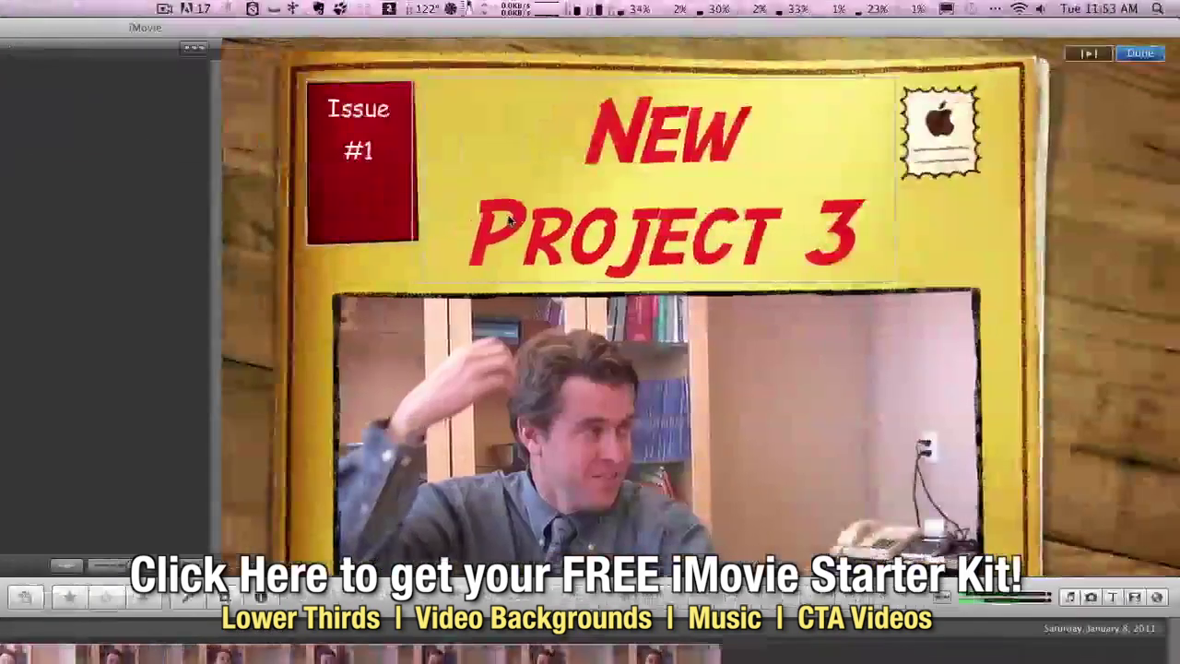
# Replace the 'New Project 3' title text with 'Super Doctor', fixing the typo
pyautogui.click(659, 143)
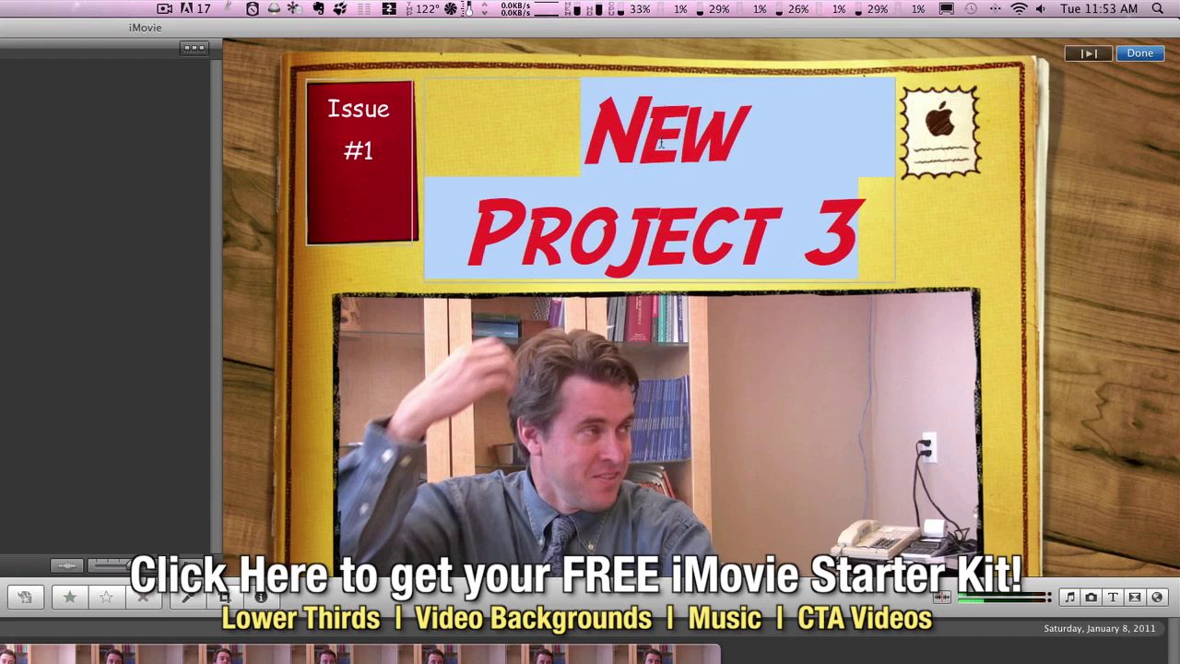
pyautogui.write('Super')
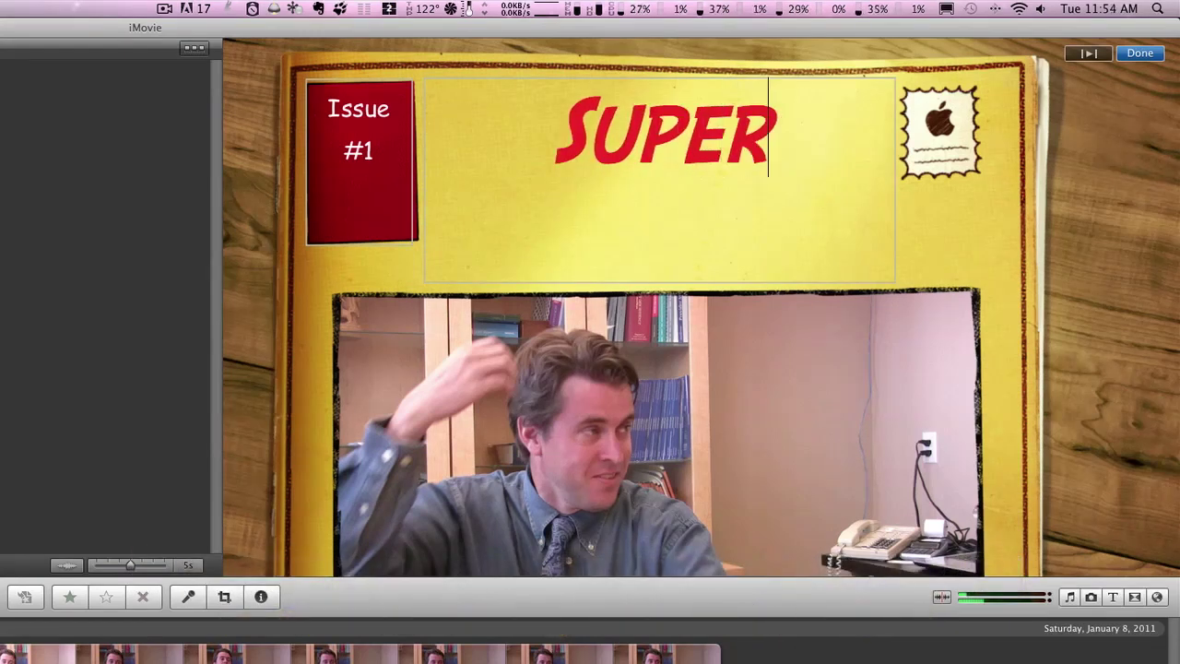
pyautogui.doubleClick(661, 139)
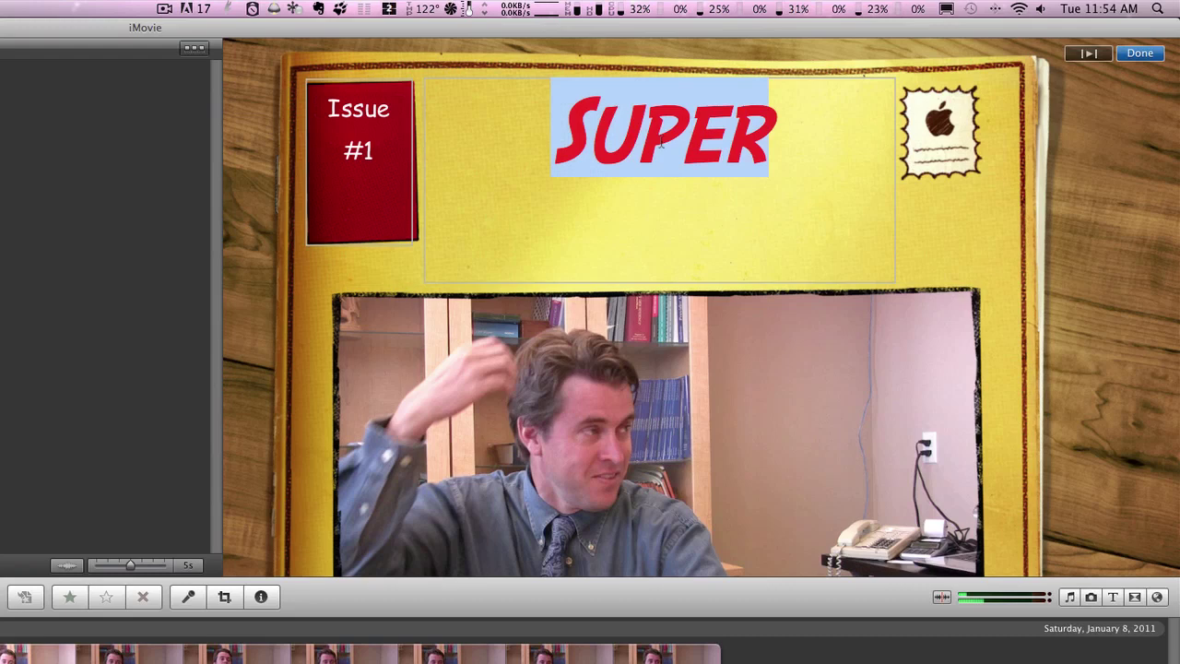
pyautogui.press('Right')
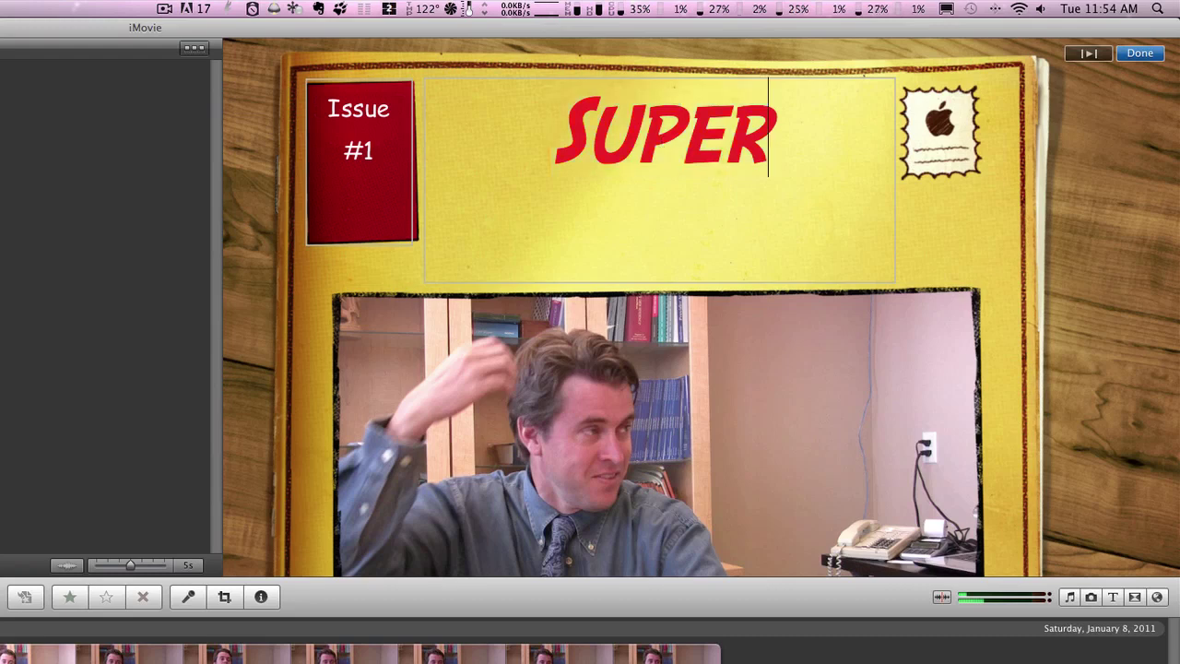
pyautogui.write('Doctp')
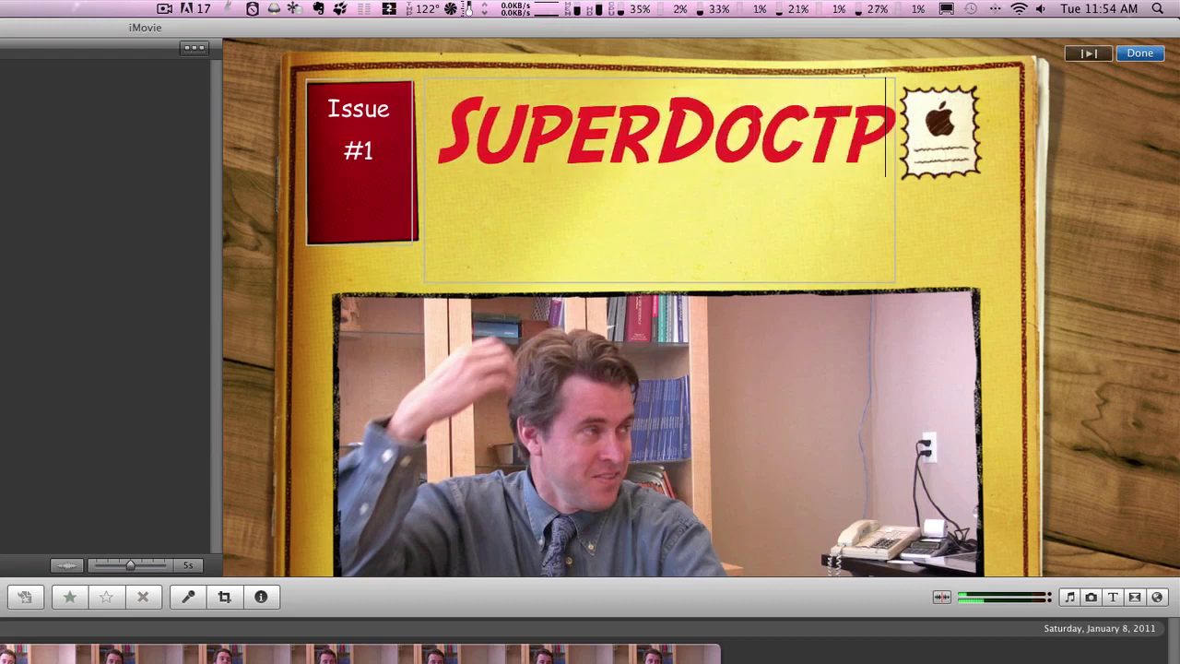
pyautogui.press('BackSpace')
pyautogui.write('or')
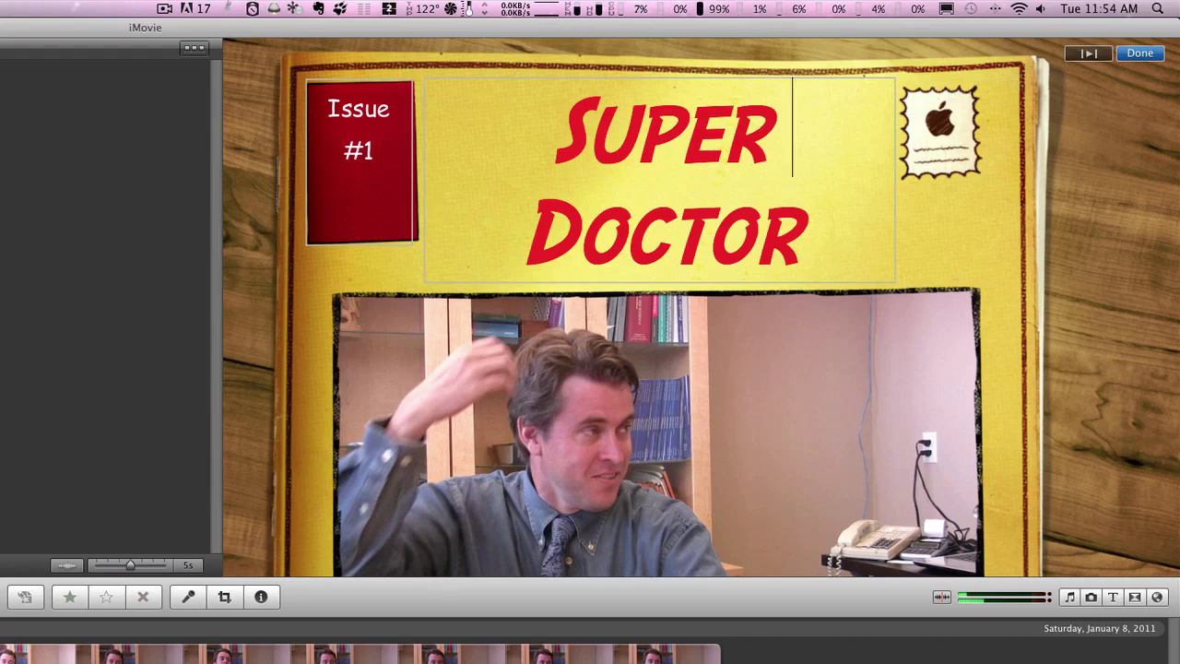
pyautogui.click(1139, 53)
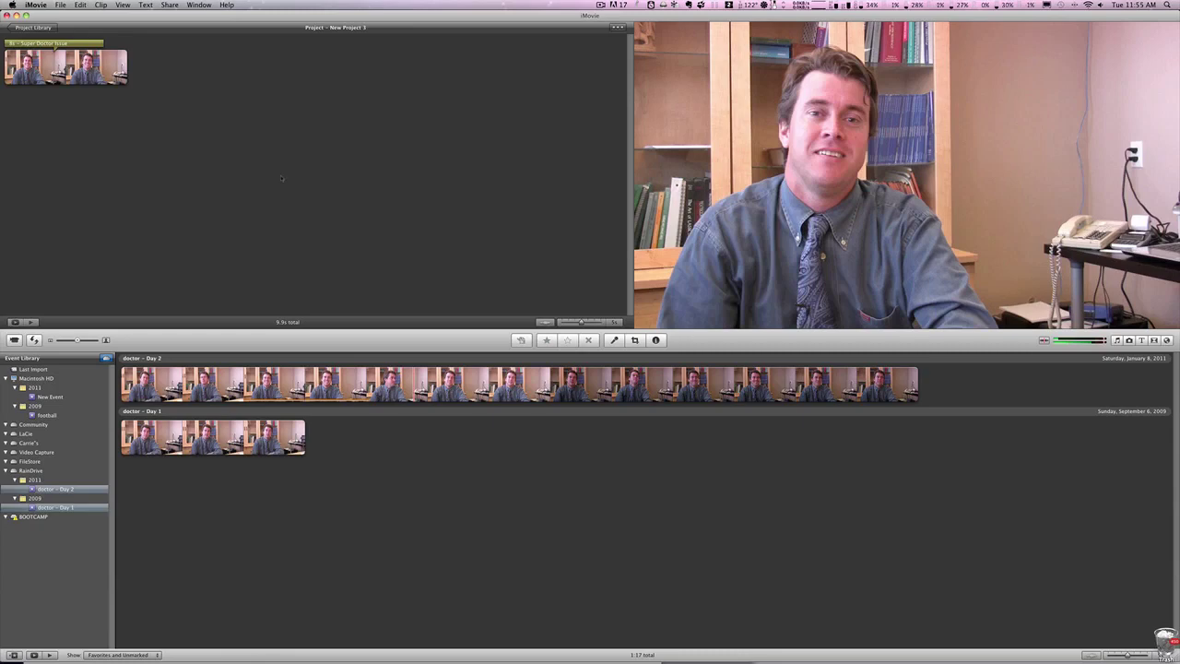
# Add a 7.5-second Day 2 clip and replace its Directed By credit with the director's name
pyautogui.moveTo(431, 384); pyautogui.dragTo(203, 85)
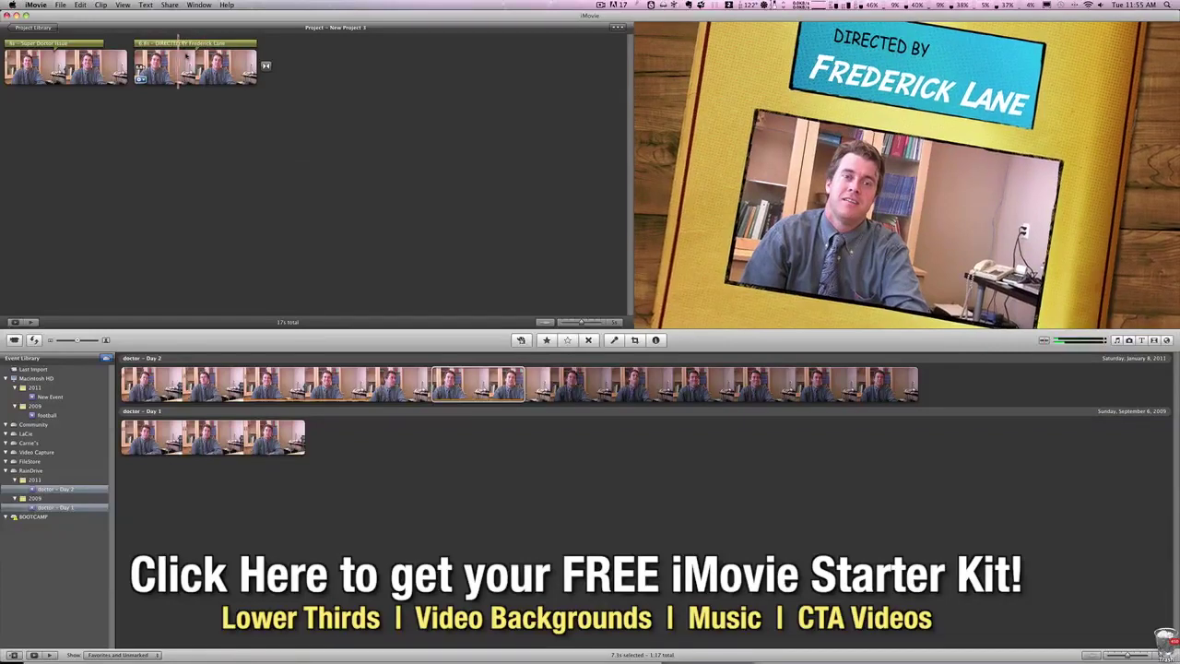
pyautogui.click(212, 43)
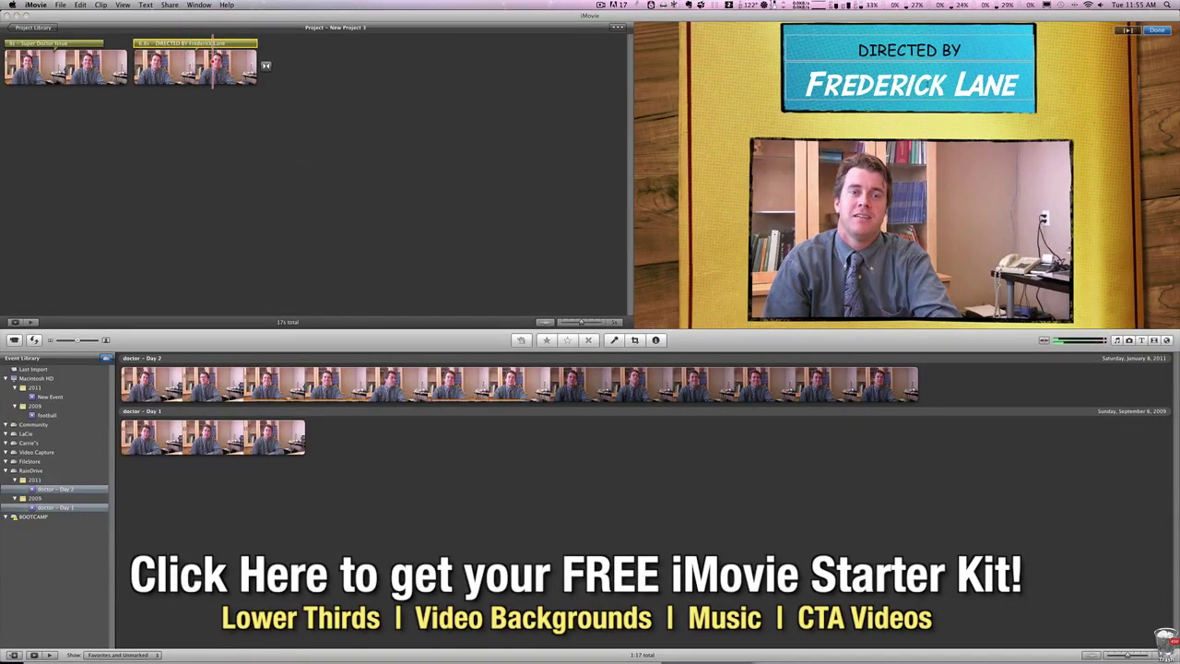
pyautogui.click(925, 84)
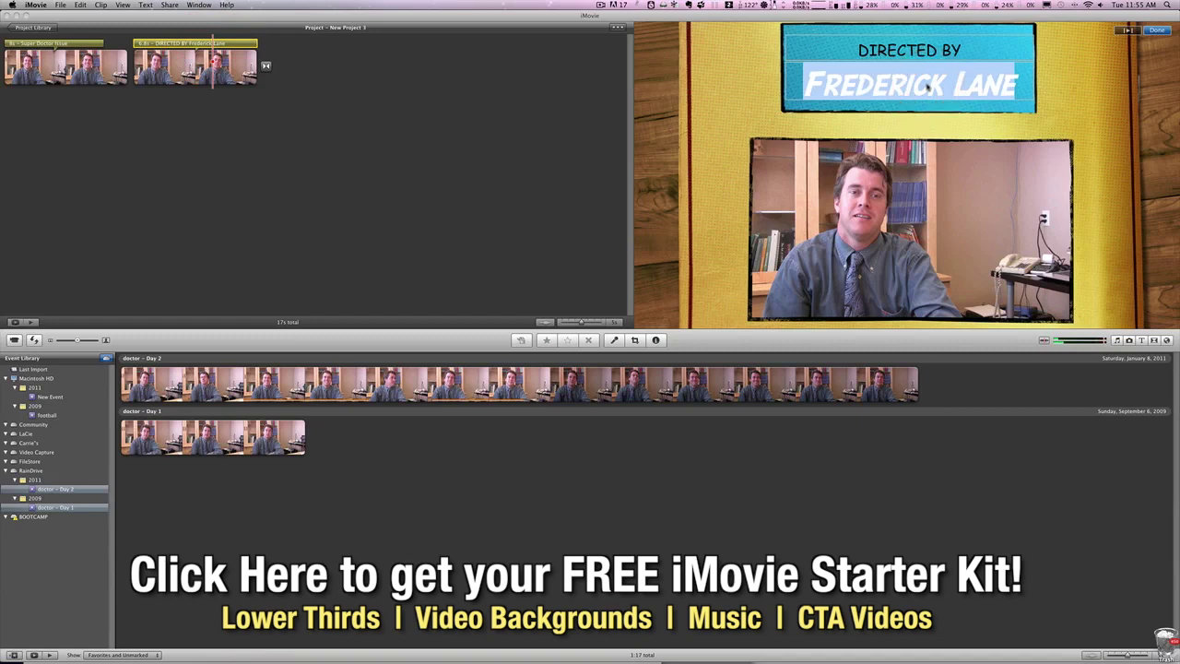
pyautogui.write('Joh')
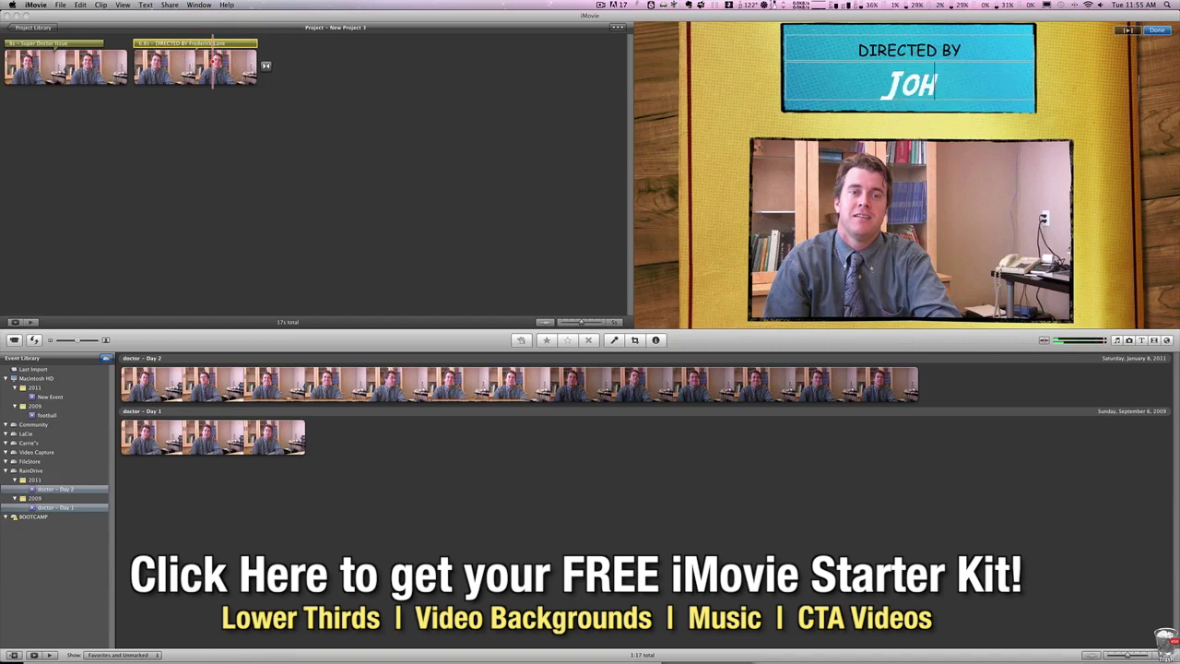
pyautogui.write('n Smi')
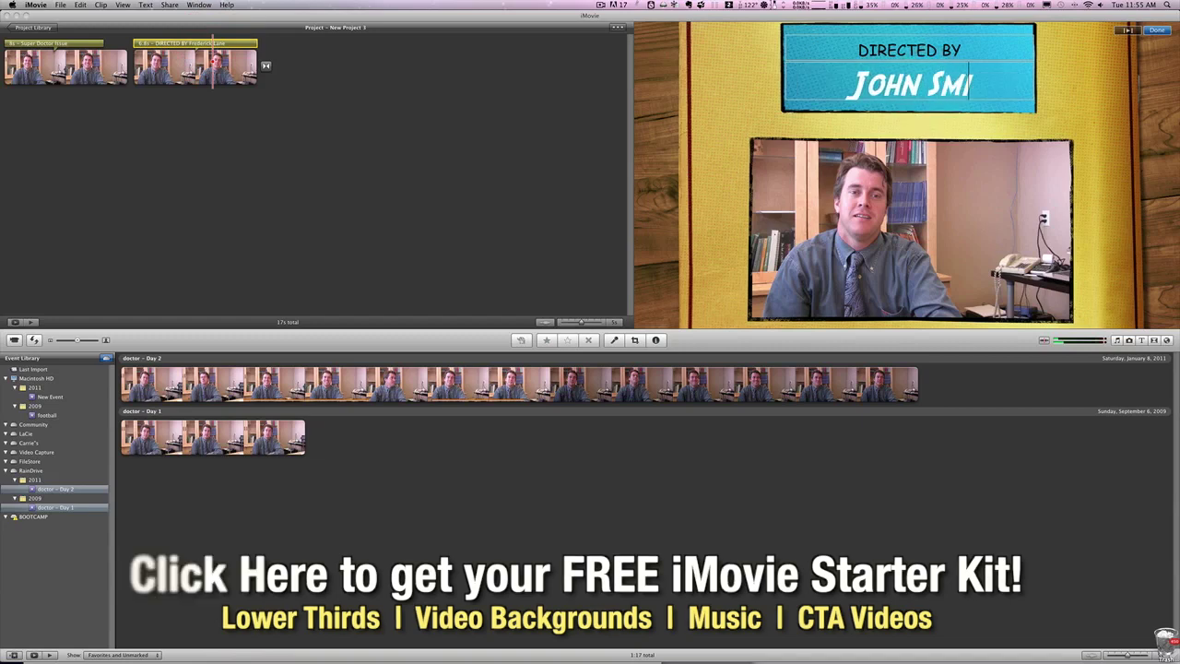
pyautogui.write('th')
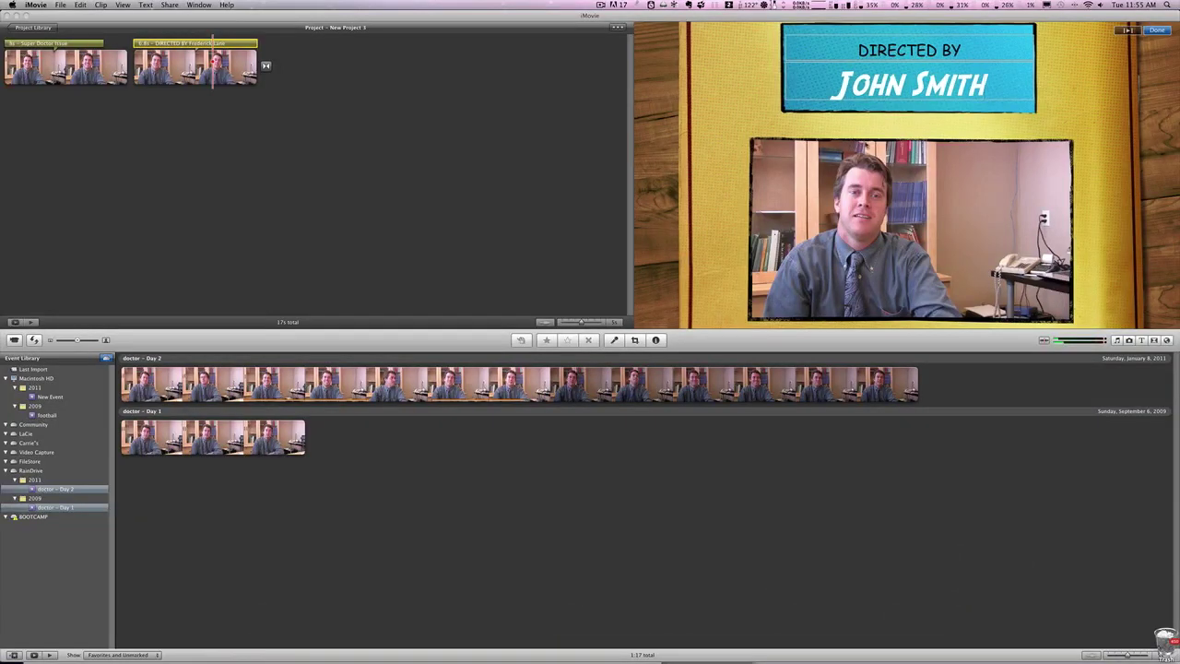
pyautogui.click(464, 160)
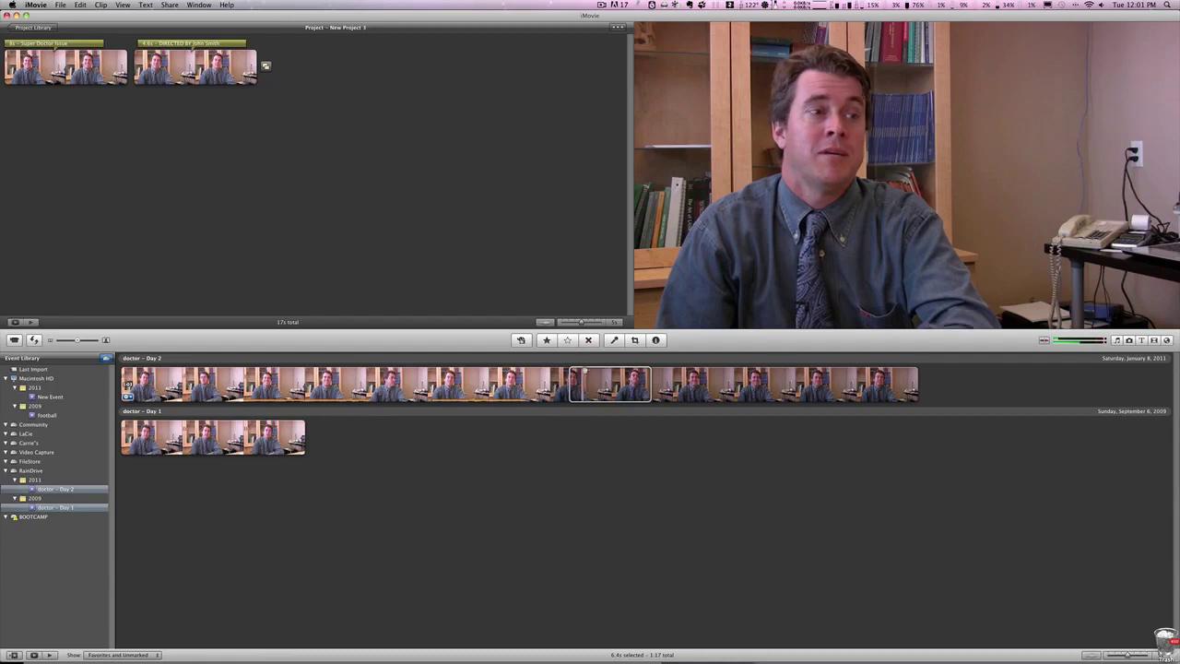
# Add two more Day 2 ranges and a short Day 1 range after the existing clips
pyautogui.moveTo(550, 382); pyautogui.dragTo(501, 187)
pyautogui.moveTo(661, 288); pyautogui.dragTo(661, 289)
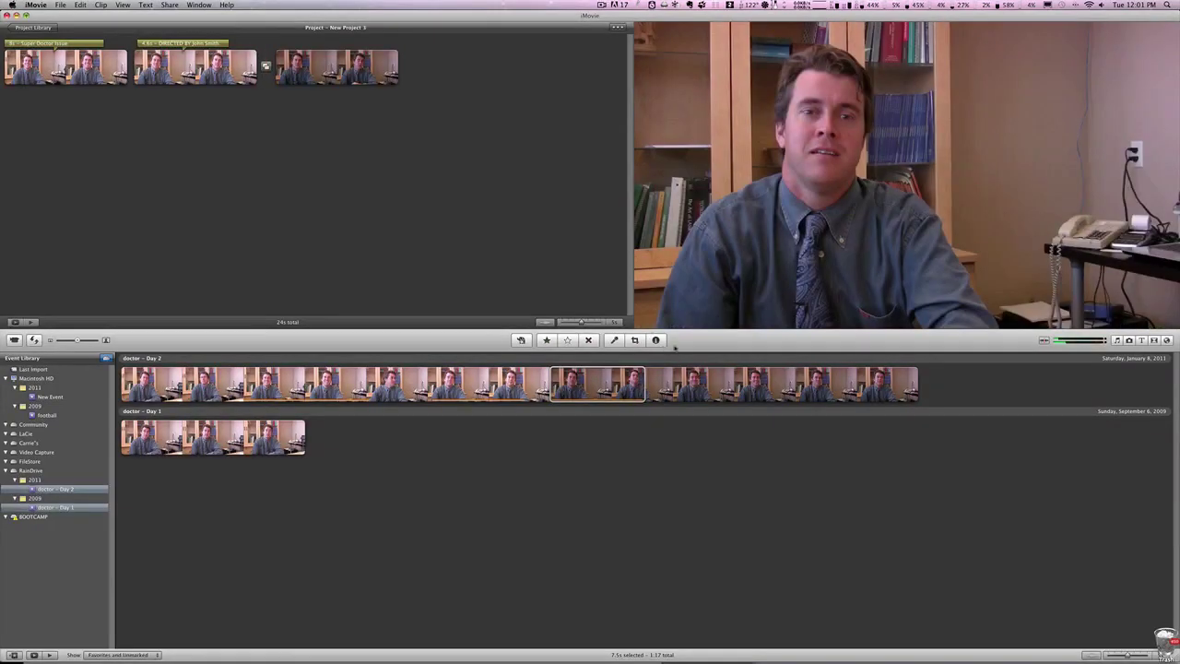
pyautogui.moveTo(698, 382); pyautogui.dragTo(485, 63)
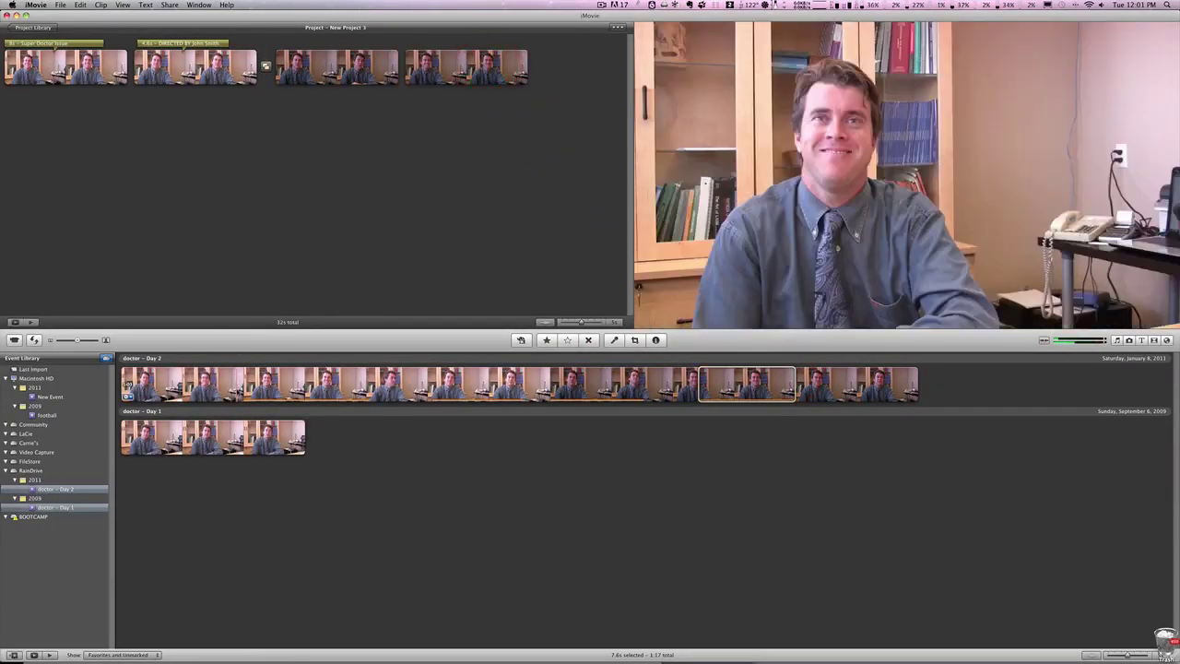
pyautogui.moveTo(224, 438); pyautogui.dragTo(578, 70)
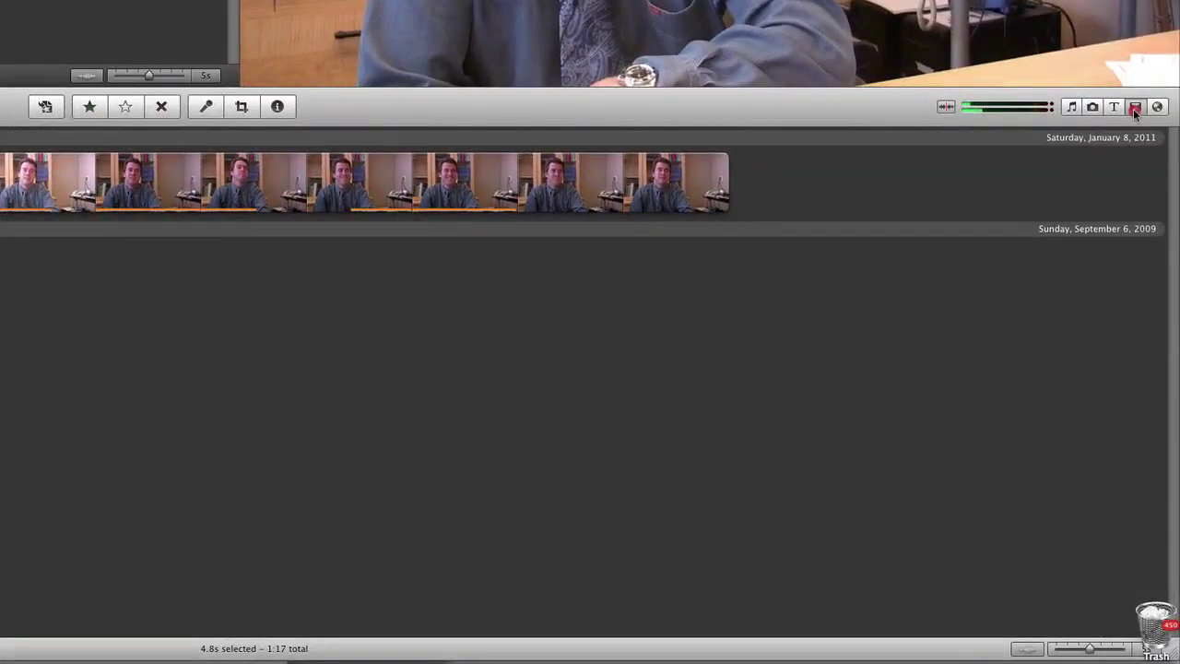
# Preview the Comic Book transitions and drag Comic Book 4 into the project
pyautogui.click(1135, 108)
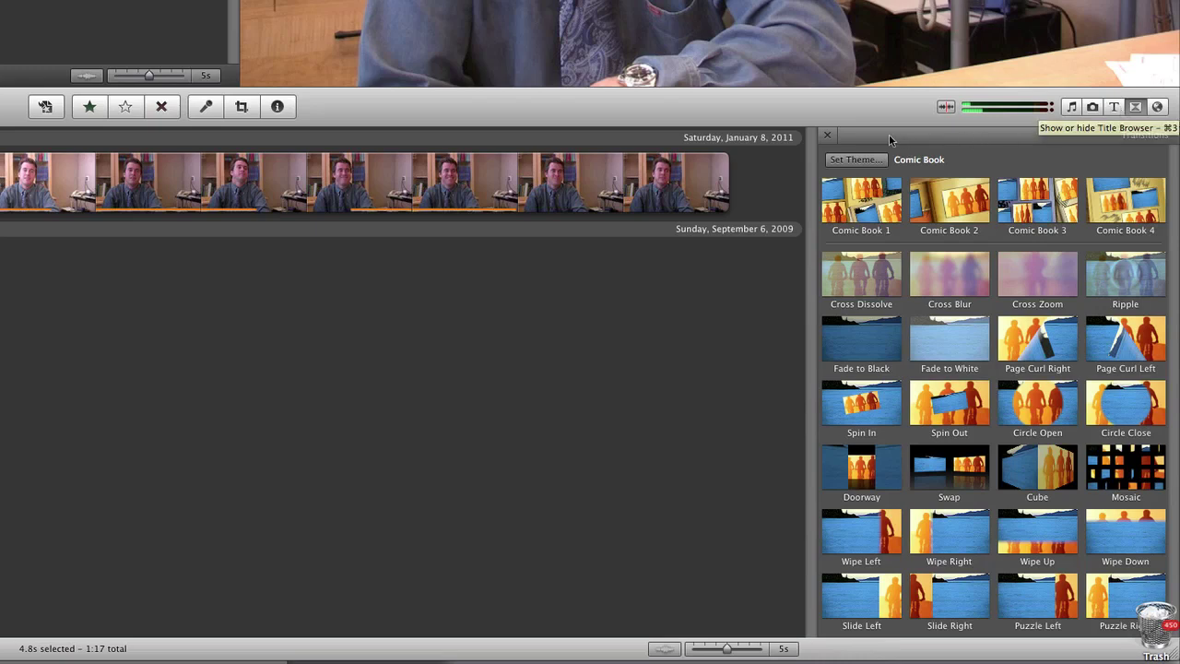
pyautogui.moveTo(847, 201)
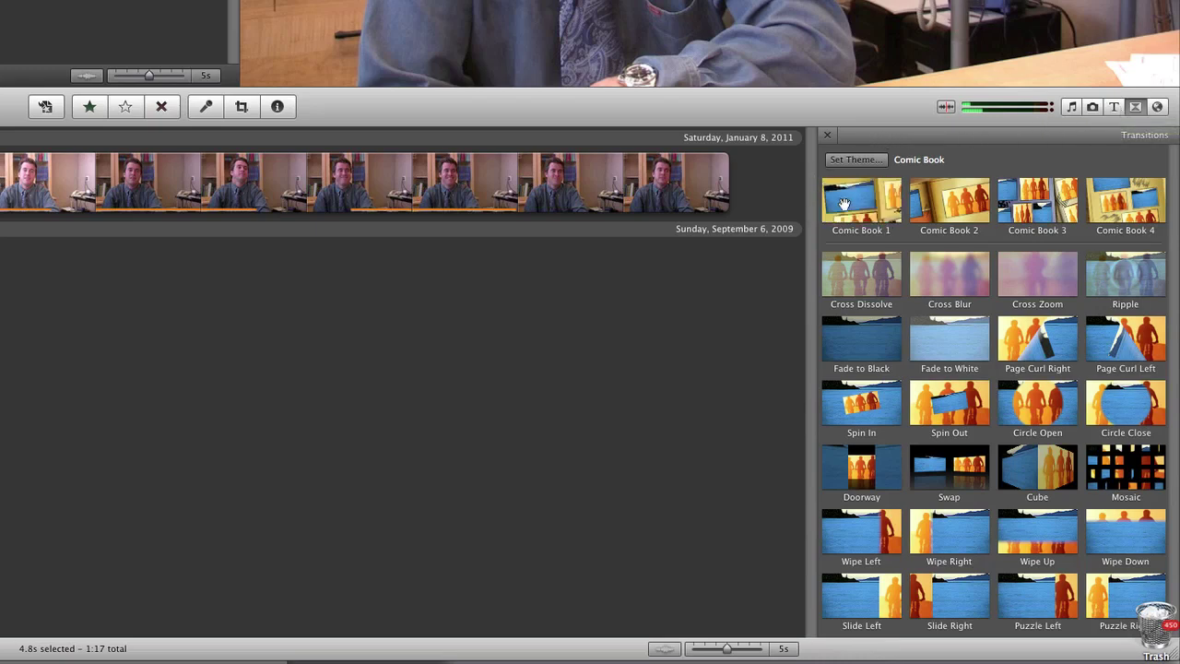
pyautogui.moveTo(953, 200)
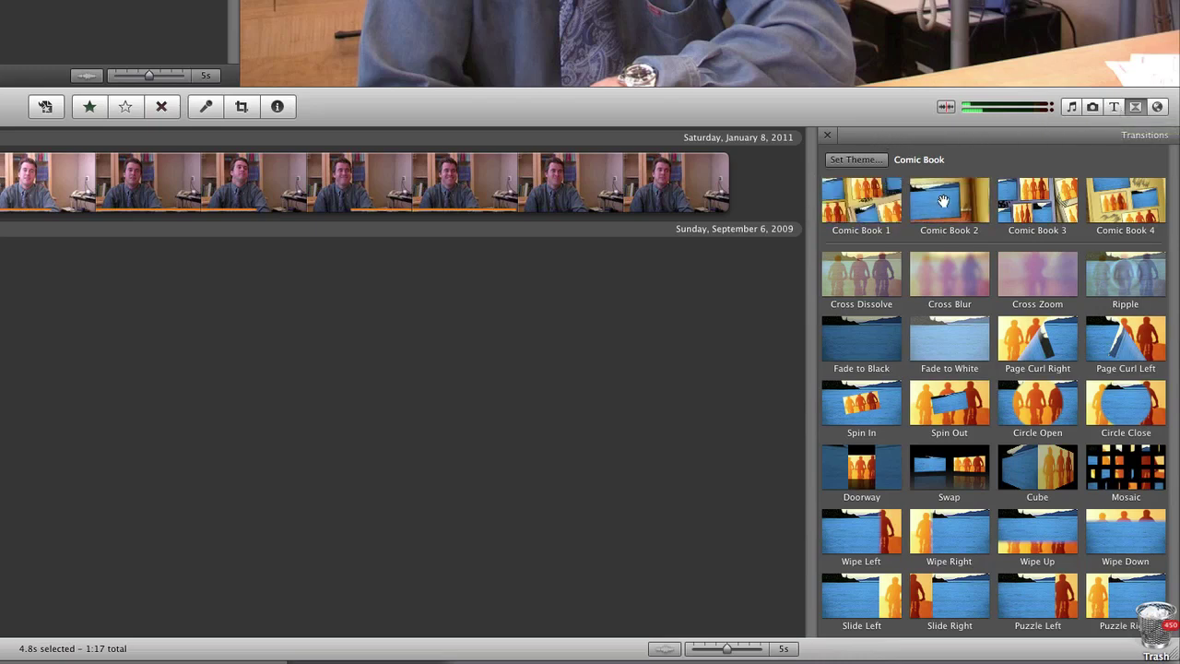
pyautogui.moveTo(1037, 200)
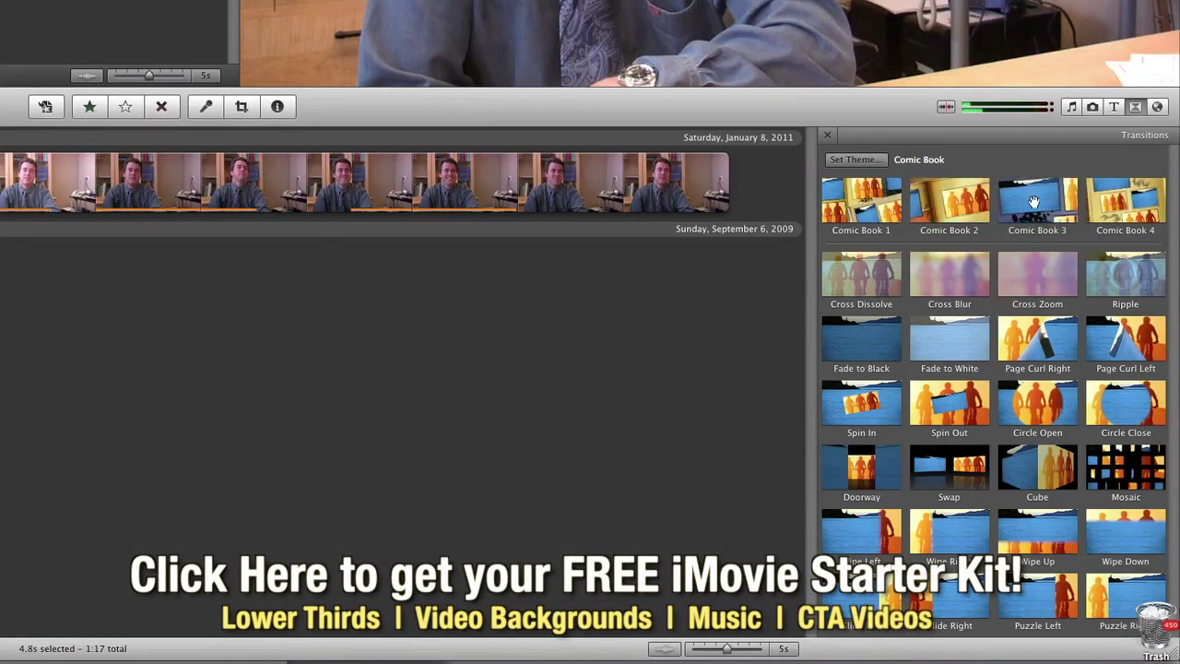
pyautogui.moveTo(1103, 198)
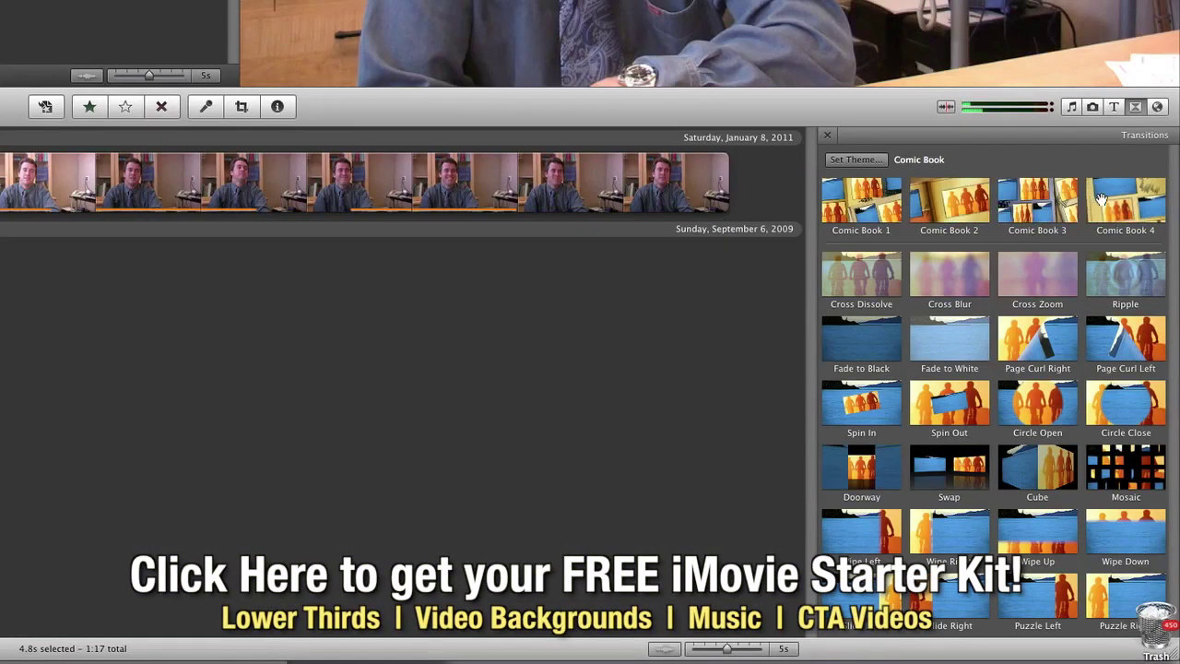
pyautogui.moveTo(1103, 198); pyautogui.dragTo(78, 0)
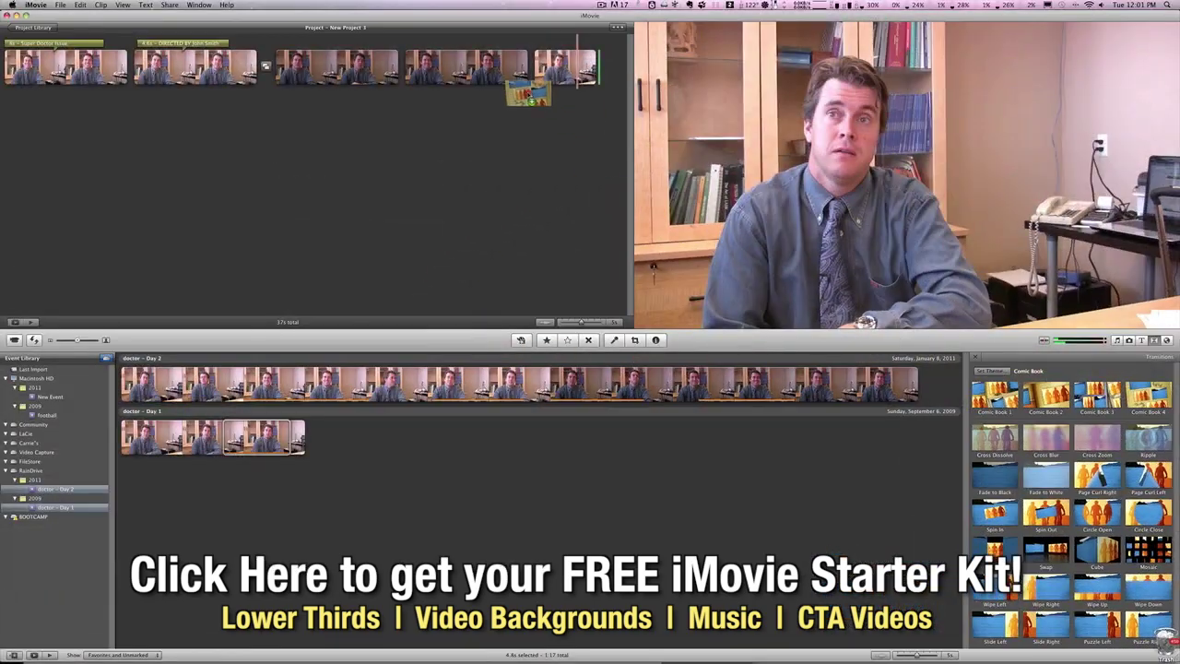
# Put Comic Book 4 between clips four and five, Comic Book 3 between three and four, then play
pyautogui.moveTo(528, 92); pyautogui.dragTo(527, 81)
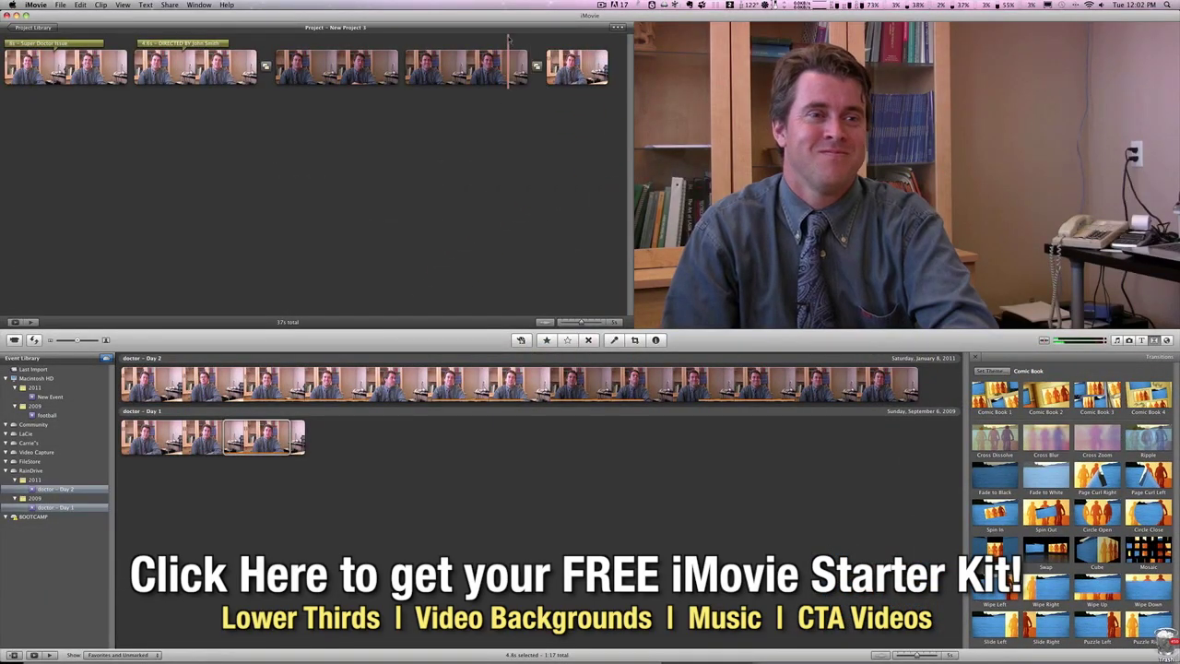
pyautogui.click(505, 69)
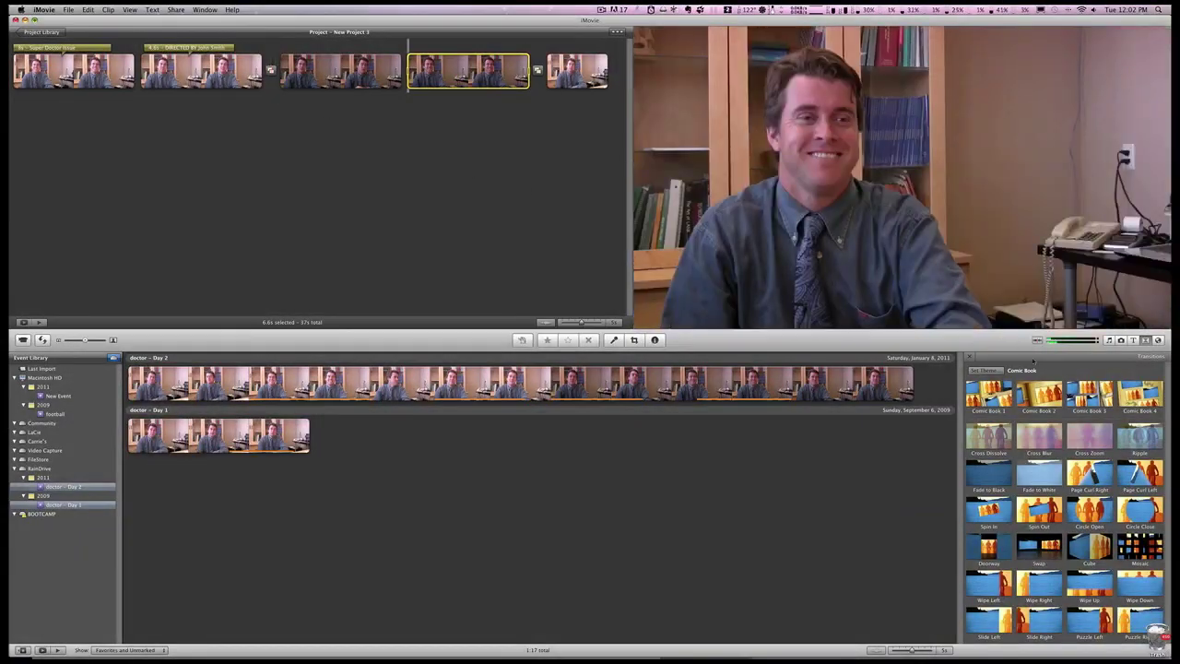
pyautogui.moveTo(1077, 396); pyautogui.dragTo(406, 83)
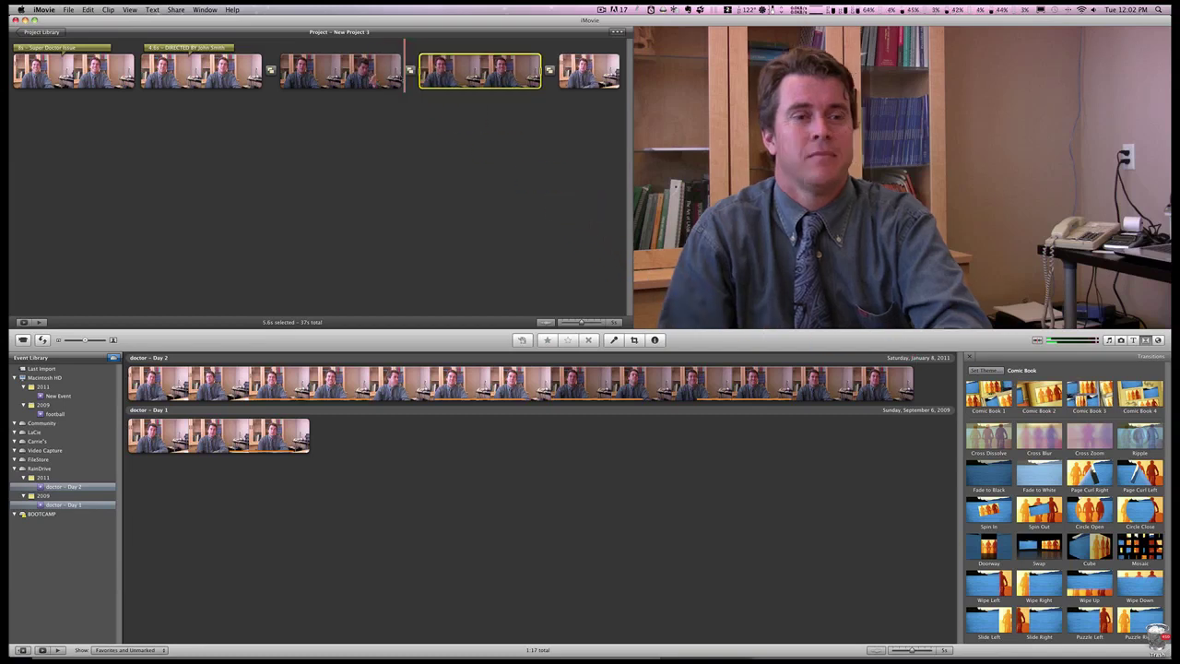
pyautogui.click(377, 46)
pyautogui.press('space')
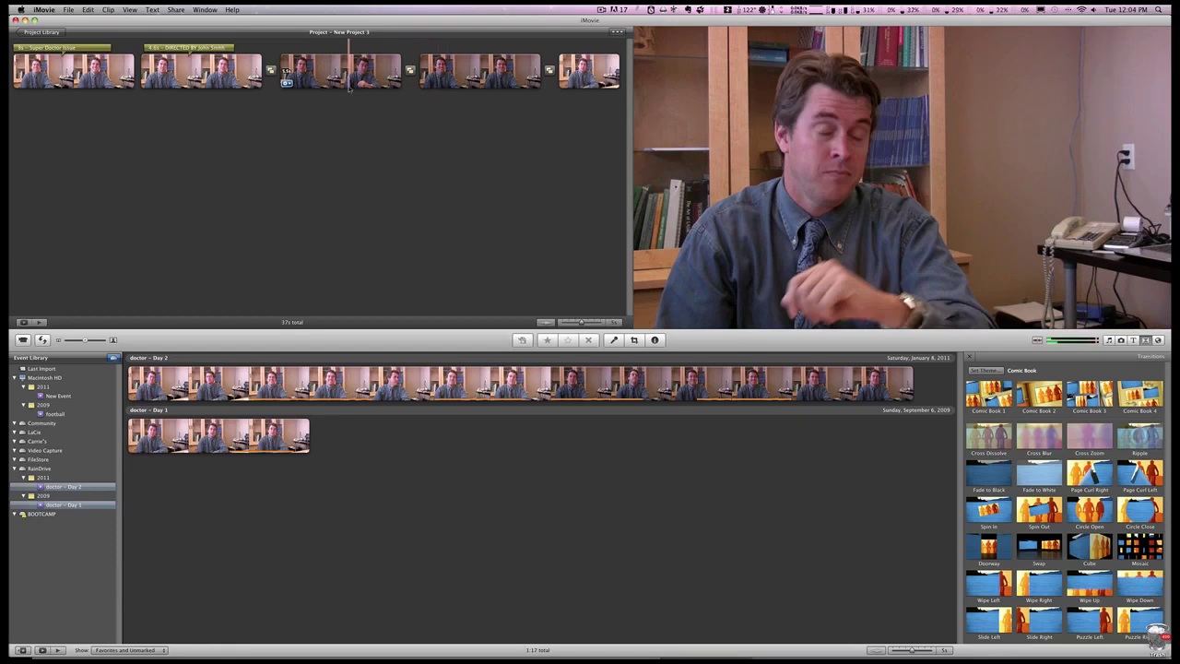
# Start another new project from the File menu
pyautogui.click(70, 9)
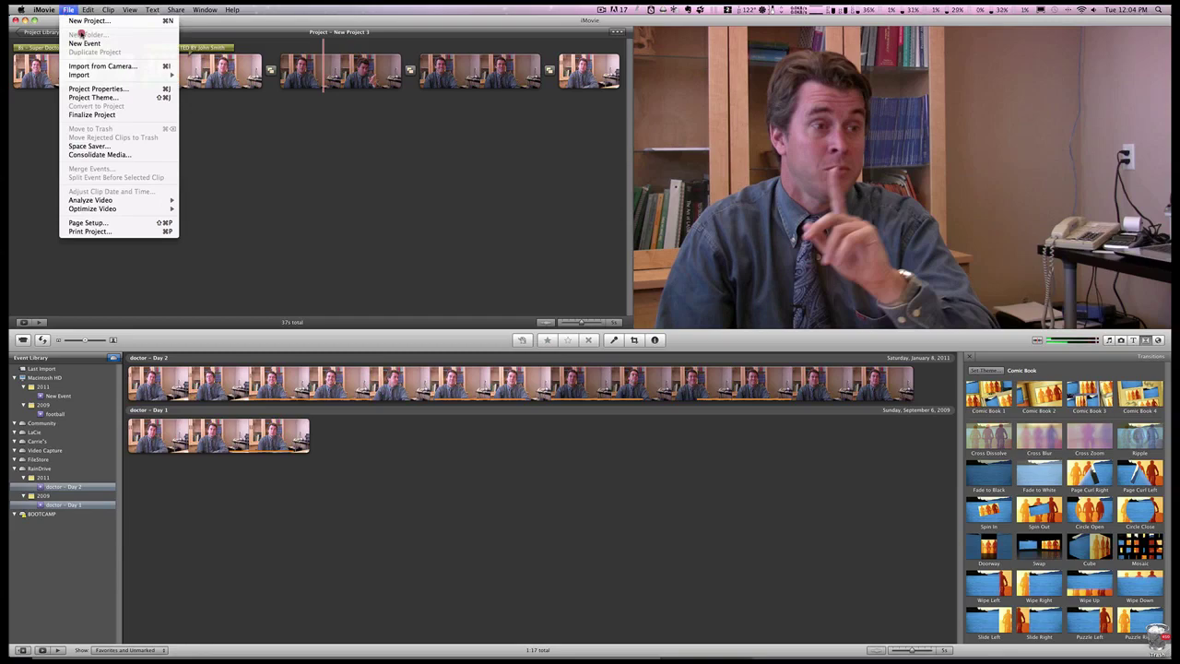
pyautogui.click(85, 21)
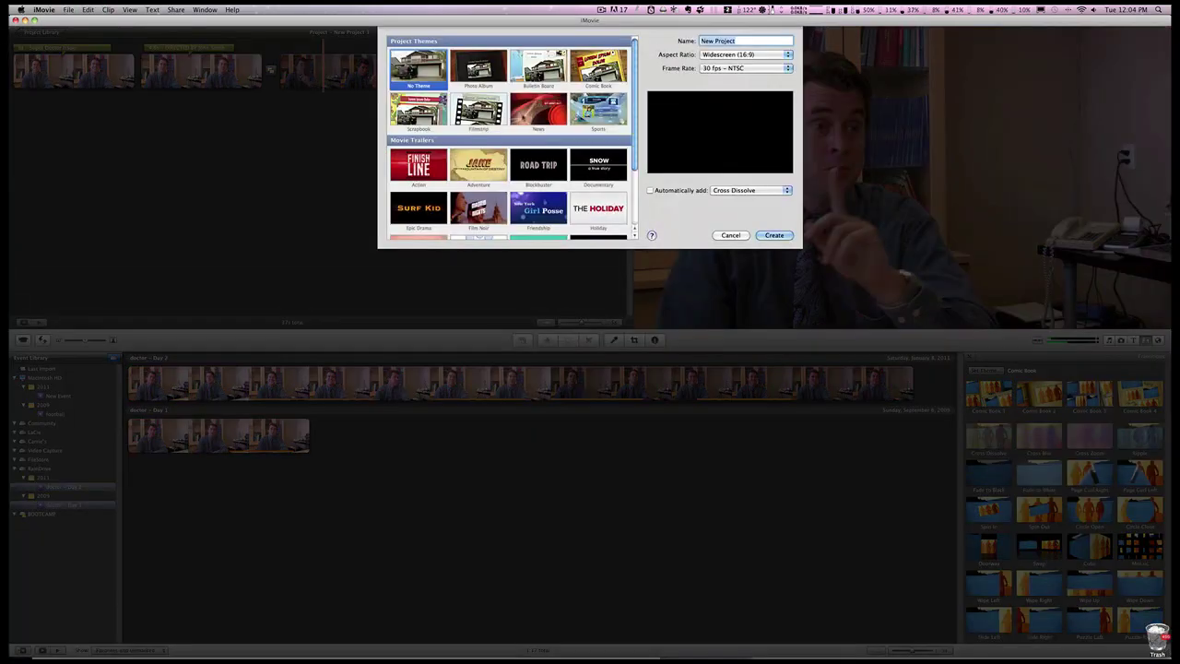